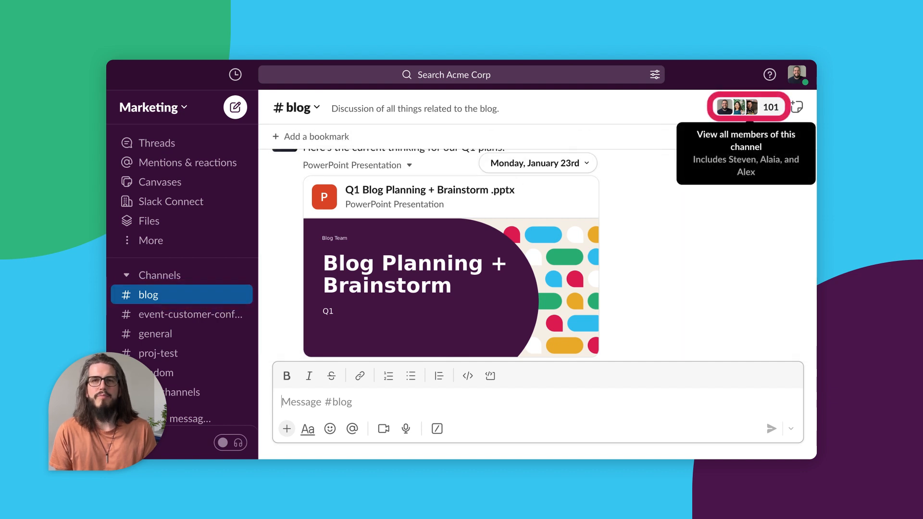
# - From the #blog member list, start the Add people dialog and clear the partial name
pyautogui.click(746, 108)
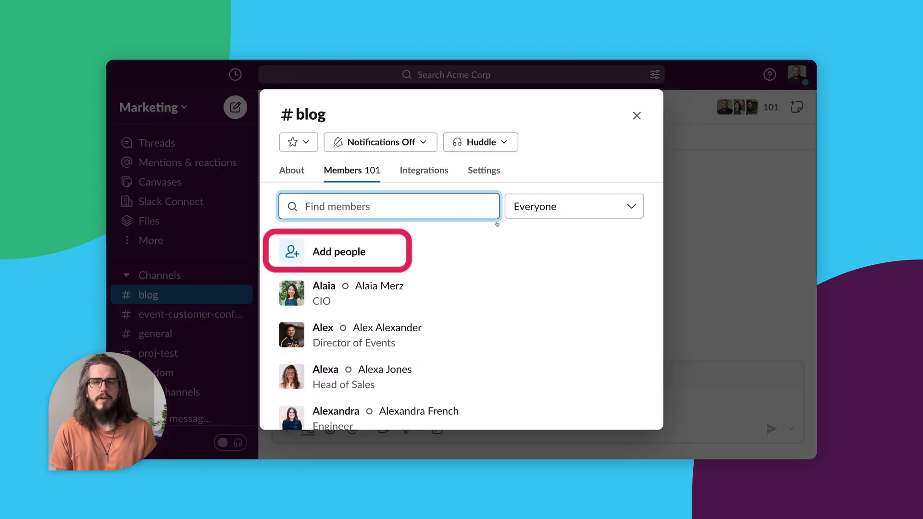
pyautogui.click(356, 253)
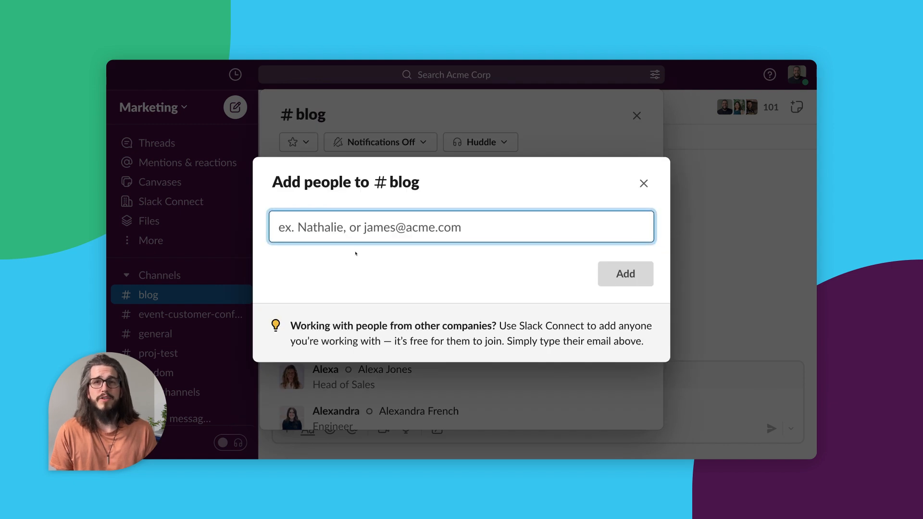
pyautogui.write('Dan')
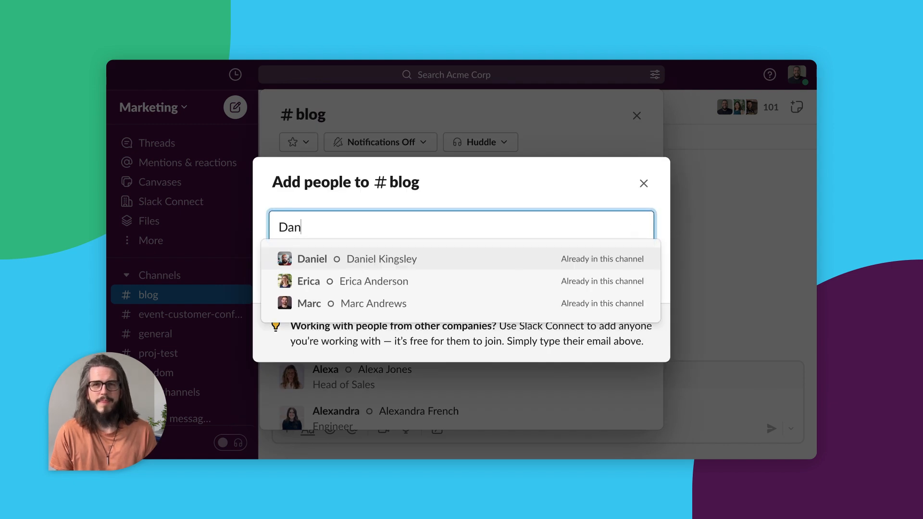
pyautogui.press('BackSpace')
pyautogui.press('BackSpace')
pyautogui.press('BackSpace')
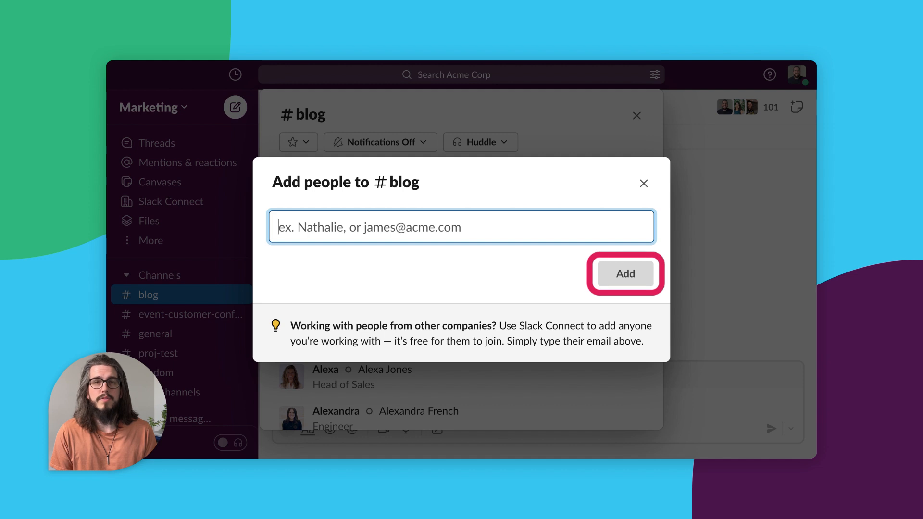
pyautogui.write('example@')
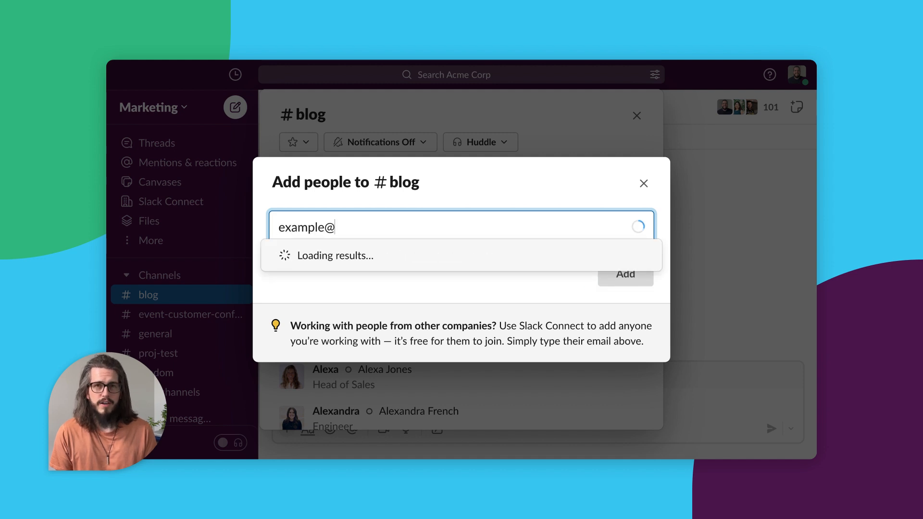
pyautogui.write('om')
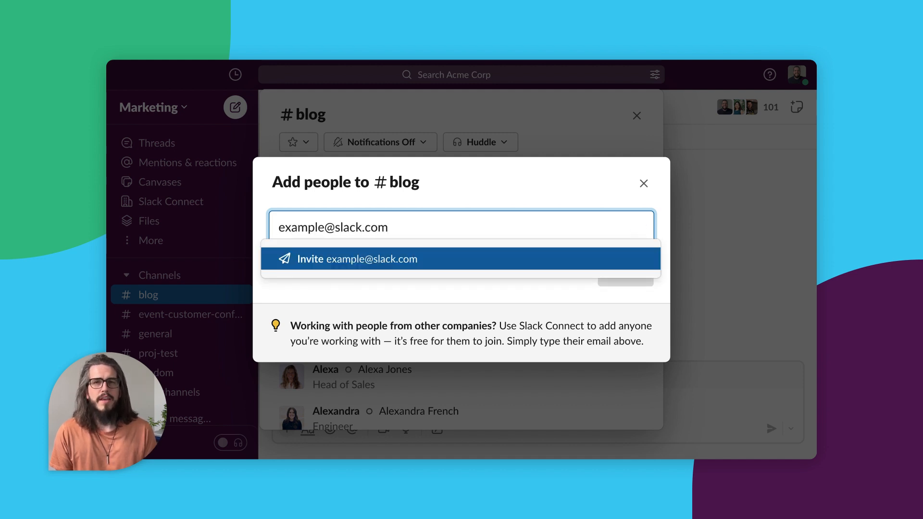